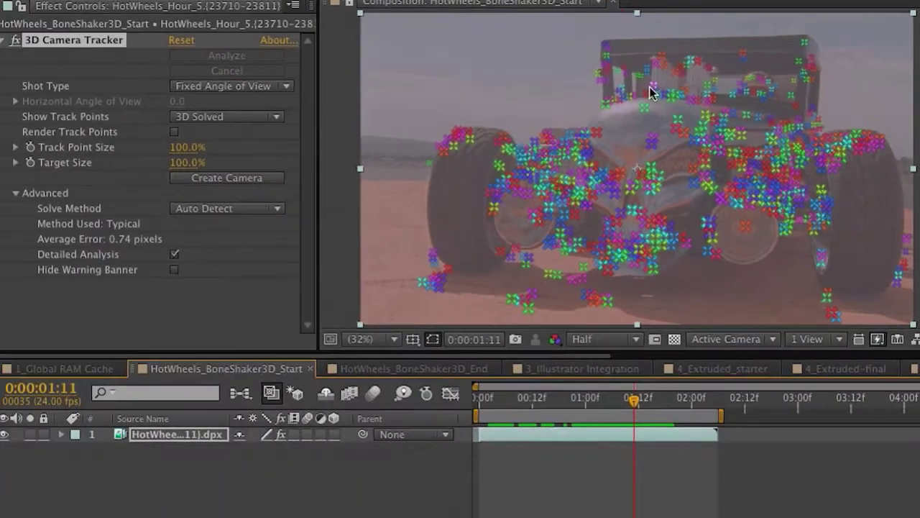
# - Set the tracker's target size to 23% and create a text layer and camera from track points along the car's roof edge
pyautogui.moveTo(177, 165); pyautogui.dragTo(143, 166)
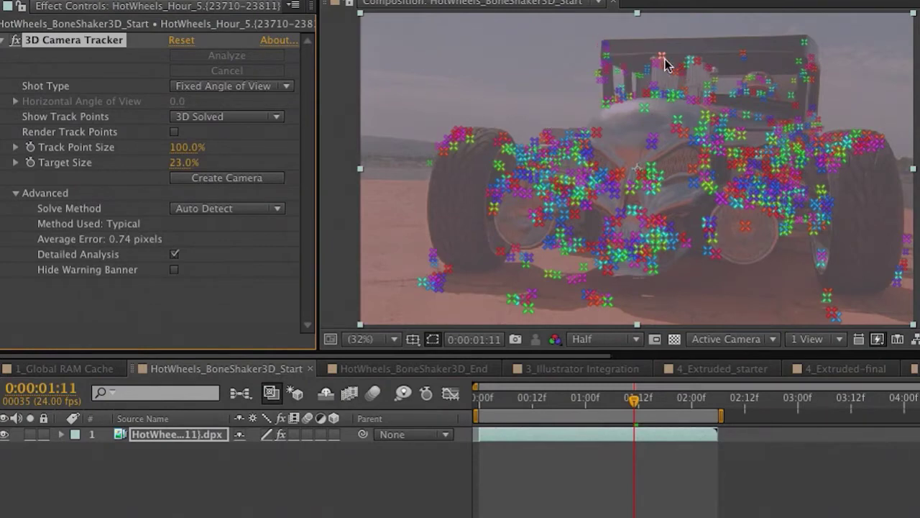
pyautogui.click(604, 43)
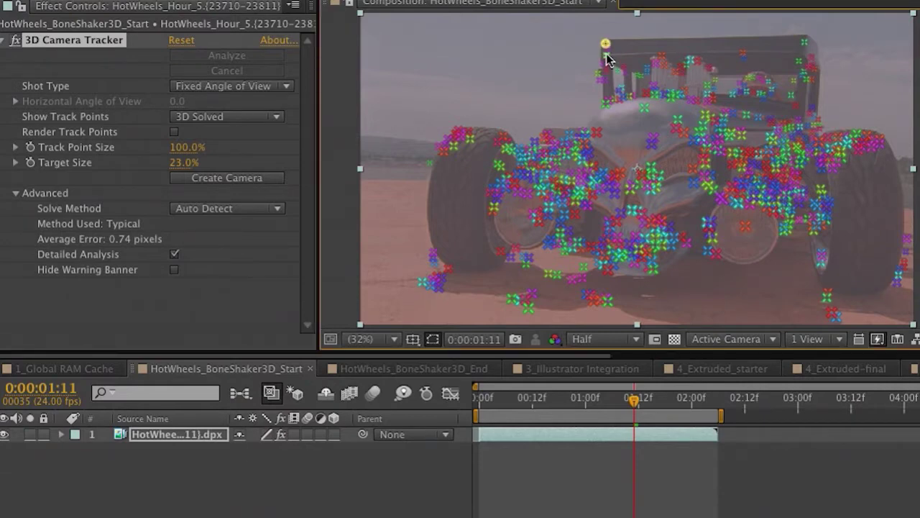
pyautogui.keyDown('shift'); pyautogui.click(805, 45); pyautogui.keyUp('shift')
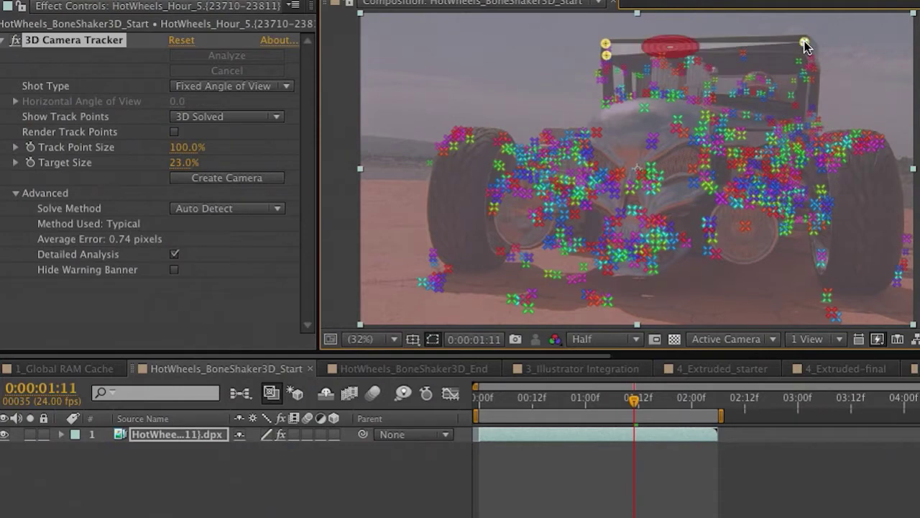
pyautogui.rightClick(674, 45)
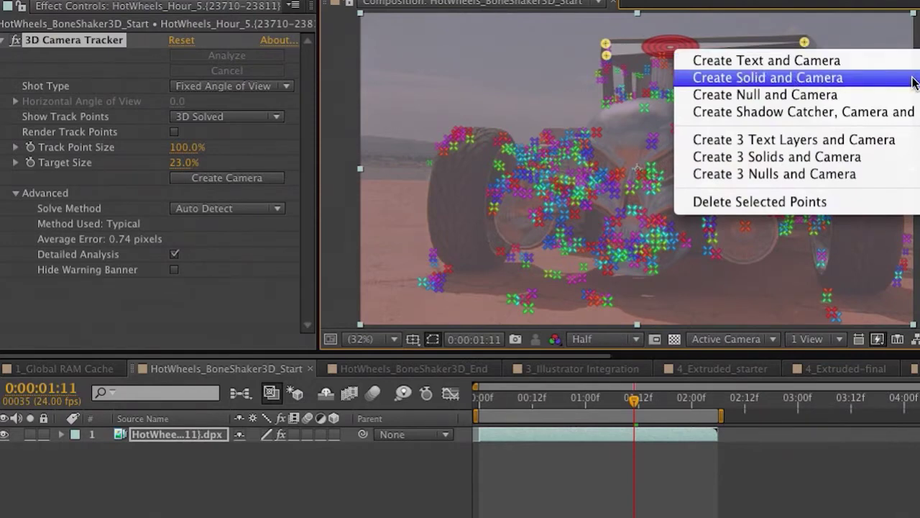
pyautogui.click(826, 63)
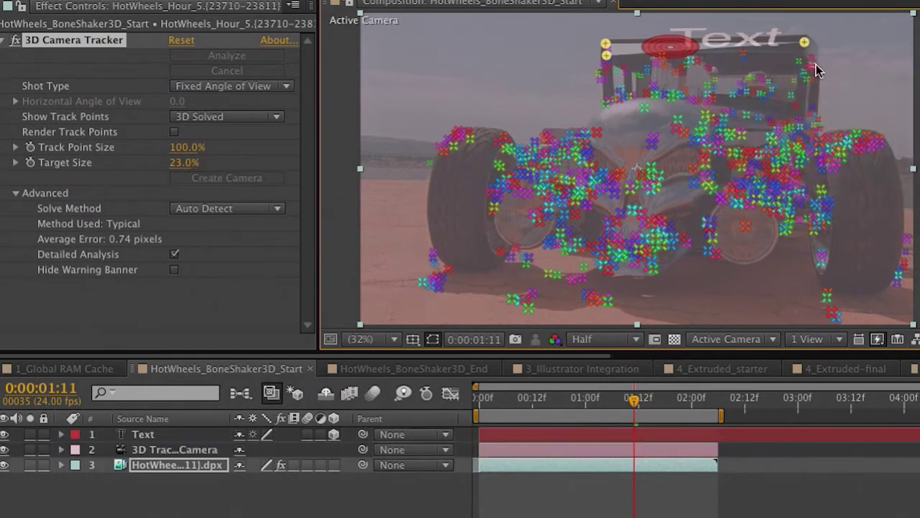
# - Replace the placeholder wording of the tracked text layer with "Boneshaker"
pyautogui.click(144, 435)
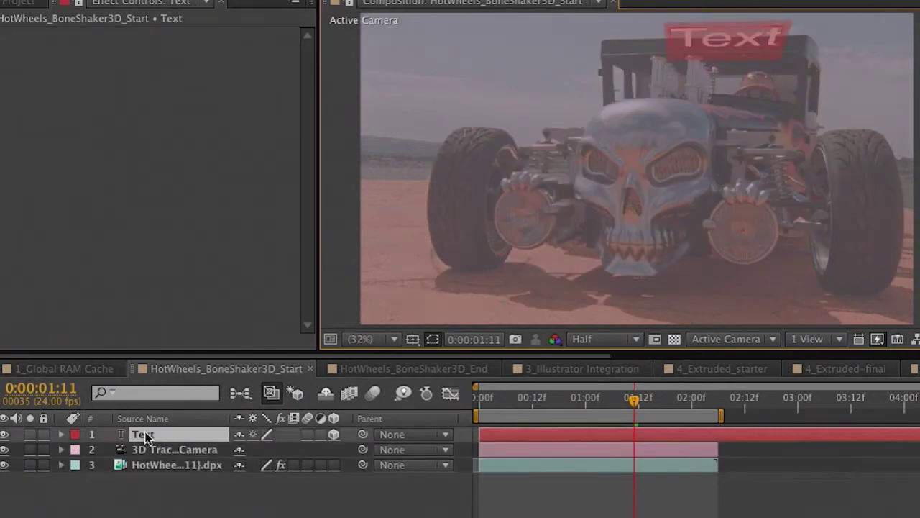
pyautogui.write('Bo')
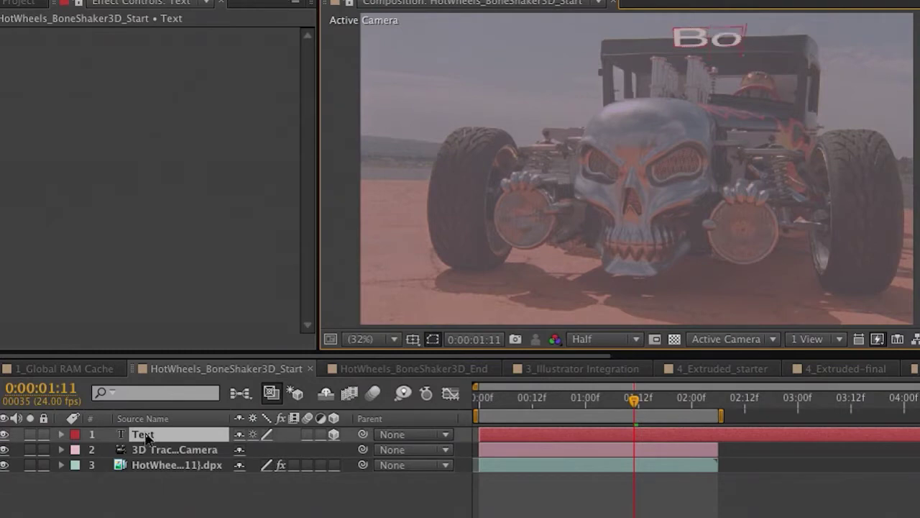
pyautogui.write('nesha')
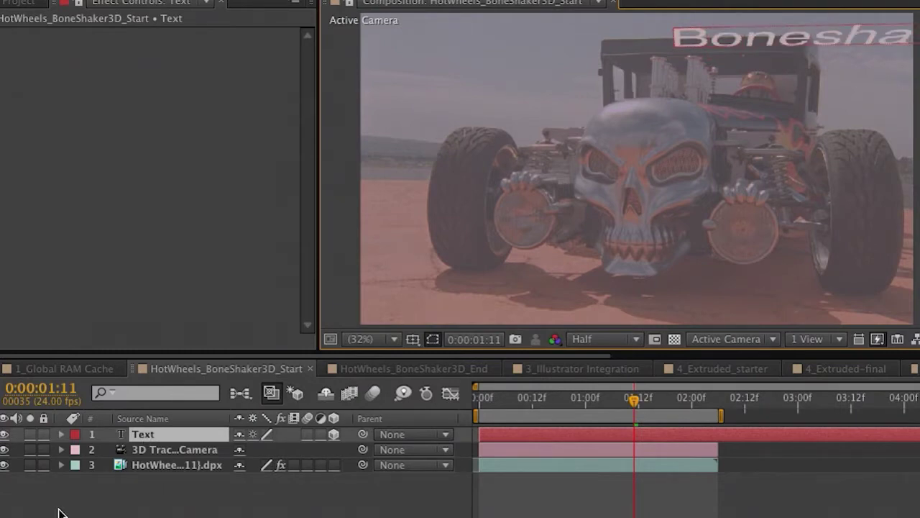
# - Fit the Boneshaker text onto the roof front with 58.3% scale, -93° X rotation and position 1233.3, 171.8, 1546.3
pyautogui.click(61, 435)
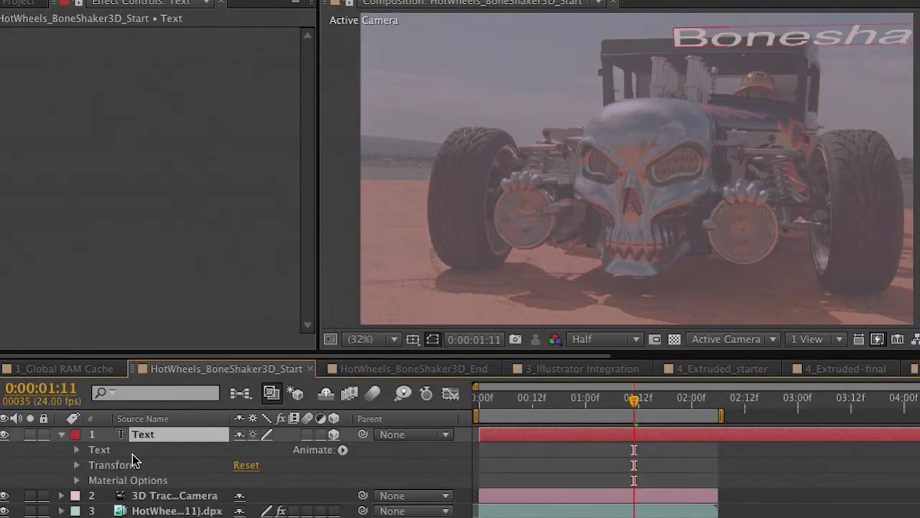
pyautogui.click(75, 465)
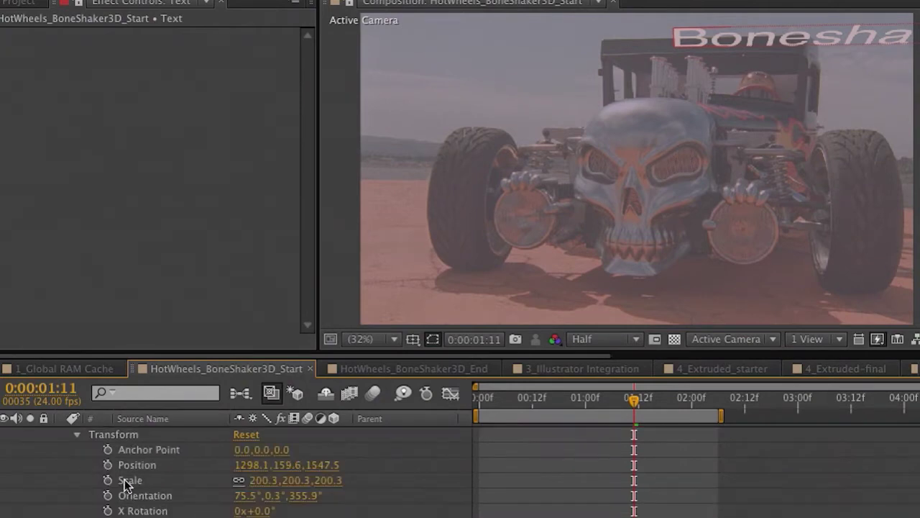
pyautogui.moveTo(251, 488); pyautogui.dragTo(159, 479)
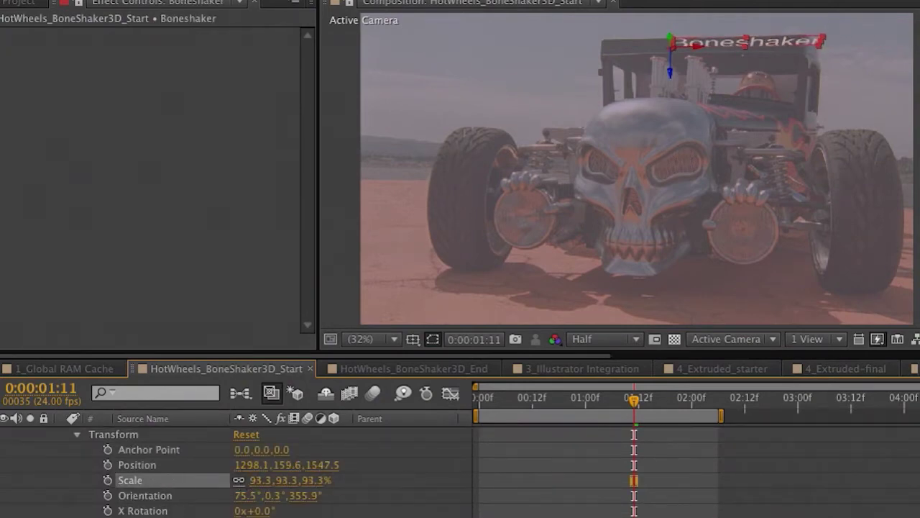
pyautogui.moveTo(260, 512); pyautogui.dragTo(167, 496)
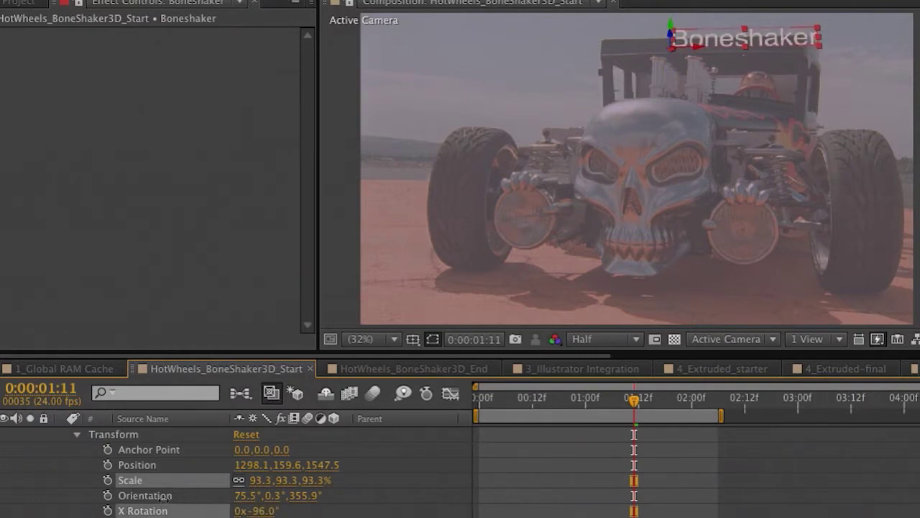
pyautogui.click(181, 502)
pyautogui.moveTo(247, 483); pyautogui.dragTo(232, 441)
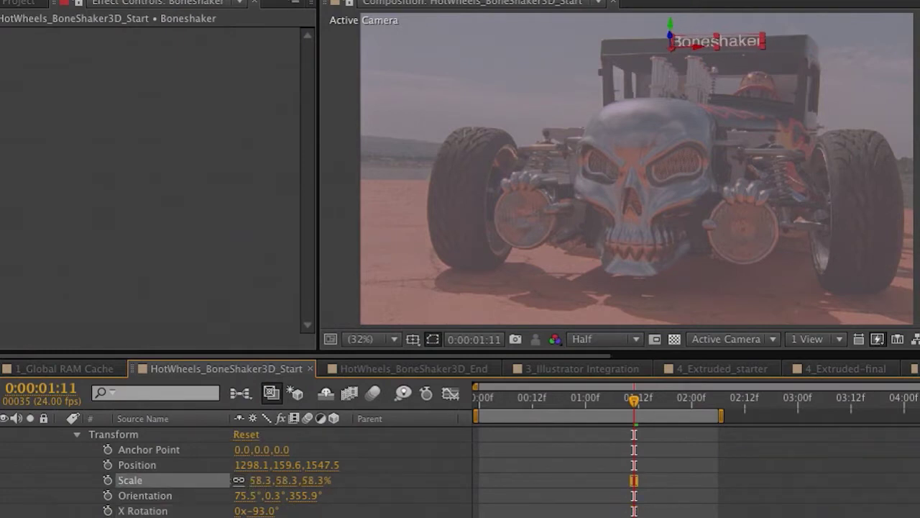
pyautogui.moveTo(703, 45); pyautogui.dragTo(688, 47)
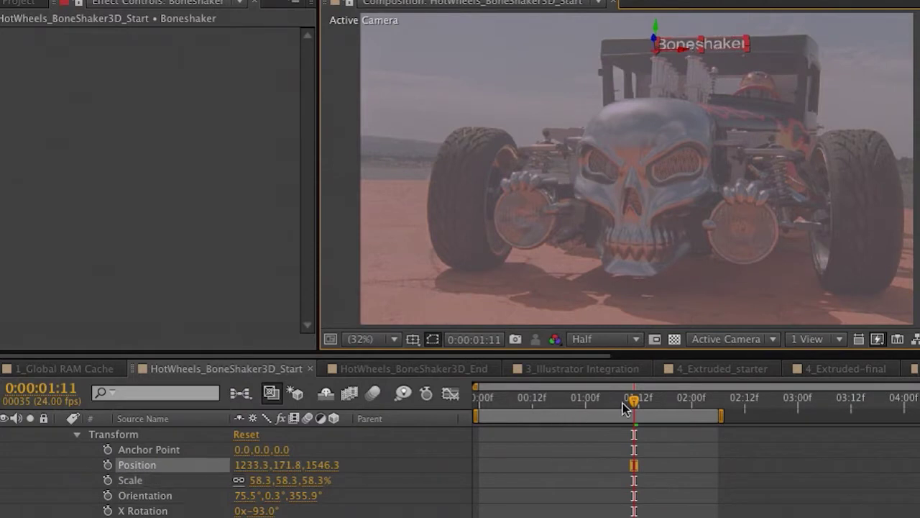
# - Preview the tracked Boneshaker text in the HotWheels_BoneShaker3D_End composition
pyautogui.moveTo(625, 408); pyautogui.dragTo(470, 417)
pyautogui.click(416, 367)
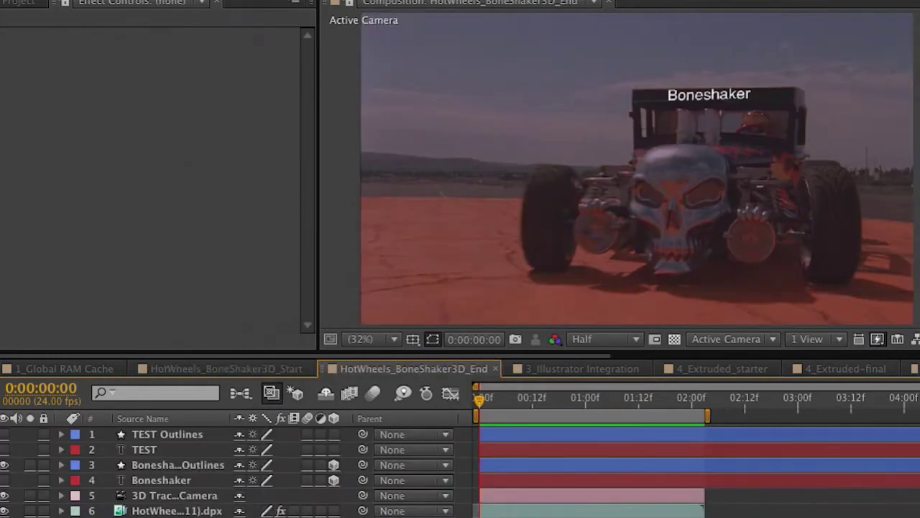
pyautogui.press('space')
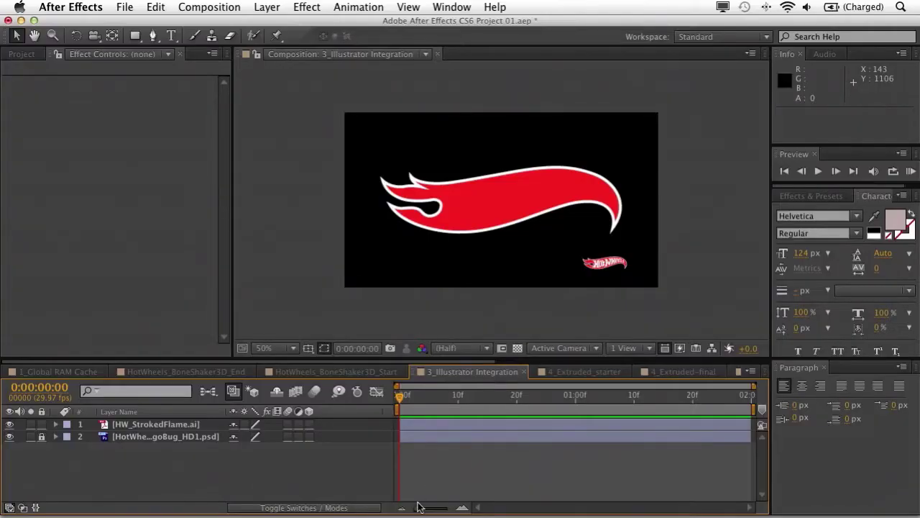
# - Create a shape layer from the HW_StrokedFlame.ai vector layer in the 3_Illustrator Integration composition
pyautogui.rightClick(136, 427)
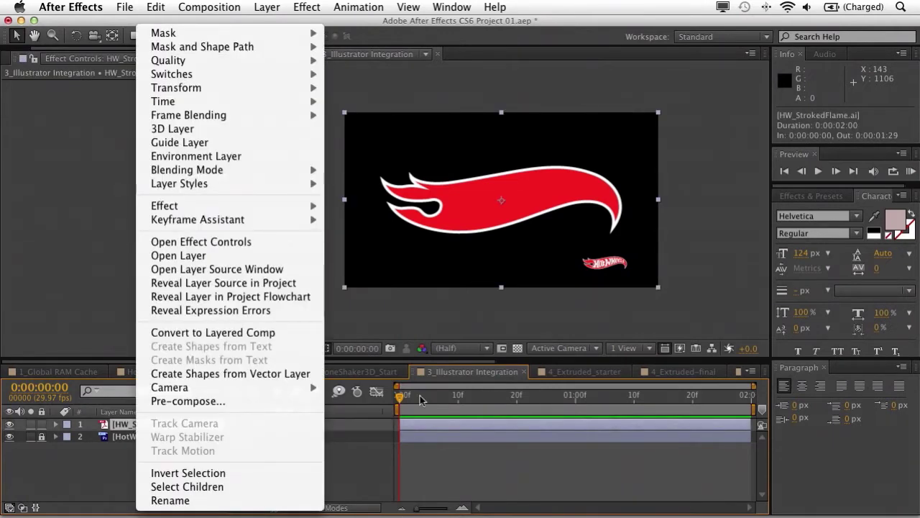
pyautogui.click(228, 375)
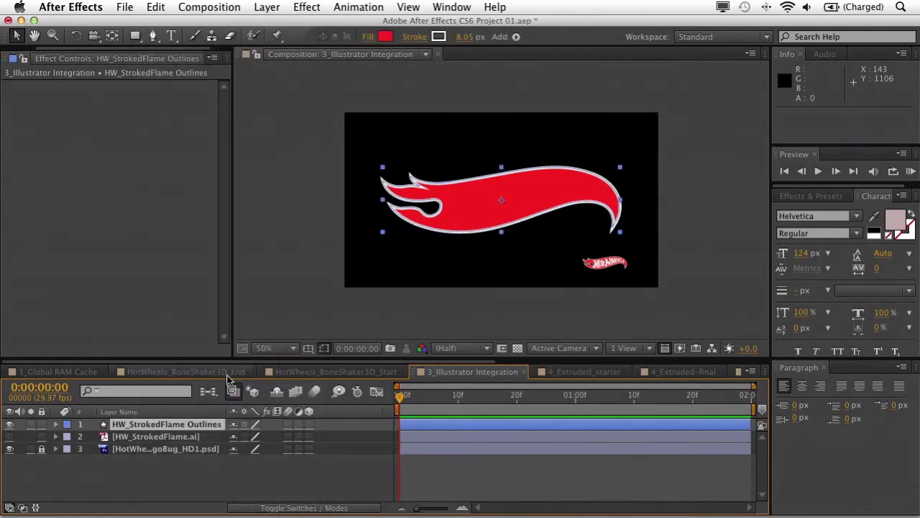
pyautogui.click(386, 38)
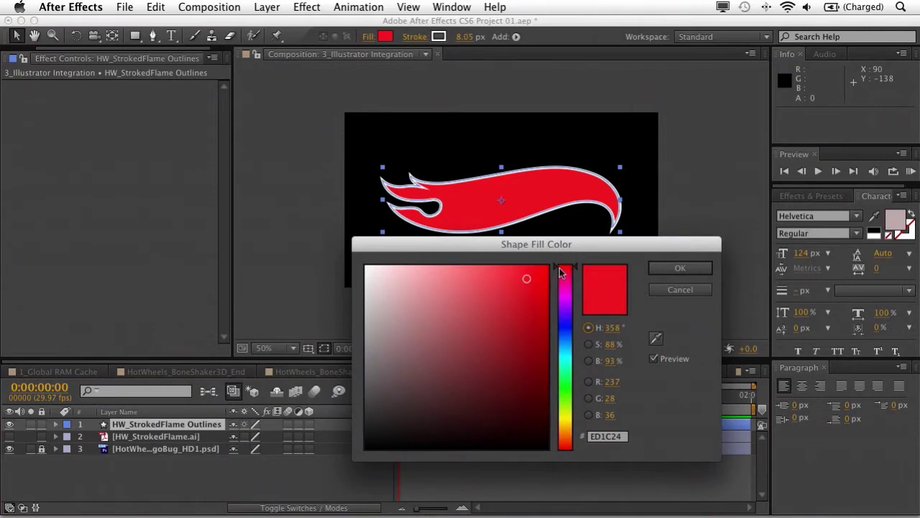
pyautogui.moveTo(561, 272)
pyautogui.mouseDown()
pyautogui.moveTo(565, 347)
pyautogui.moveTo(564, 269)
pyautogui.mouseUp()
pyautogui.click(683, 291)
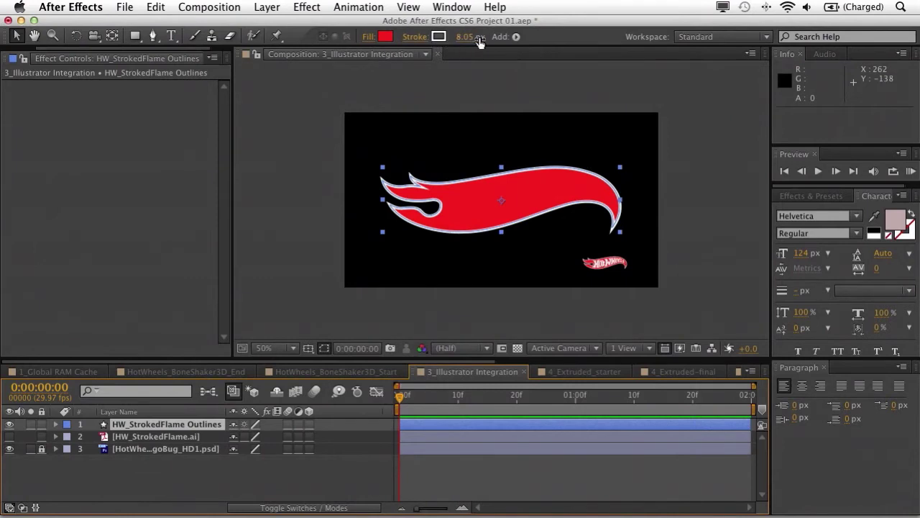
# - Set the stroke width of the flame shape layer to 15 px
pyautogui.moveTo(466, 37)
pyautogui.mouseDown()
pyautogui.moveTo(475, 38)
pyautogui.moveTo(466, 40)
pyautogui.mouseUp()
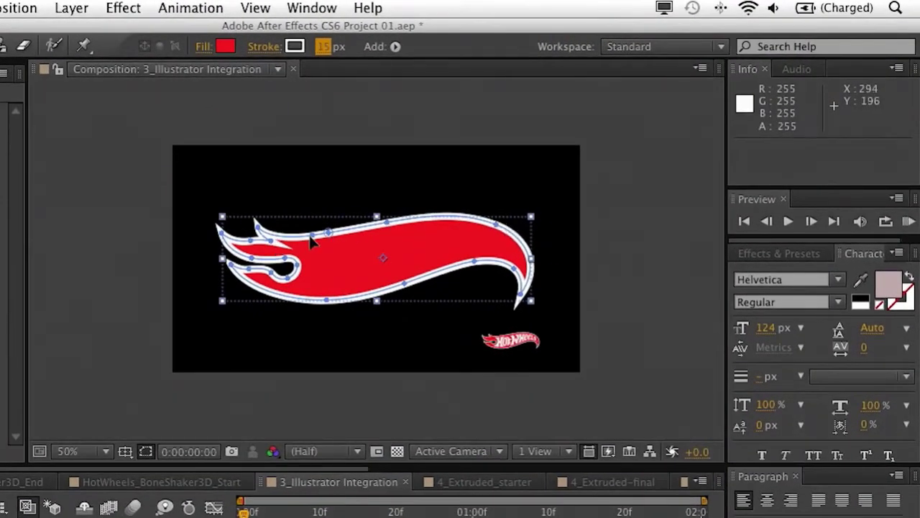
# - Try reshaping the flame's upper edge by pulling two path points and a curve handle upward
pyautogui.moveTo(310, 236); pyautogui.dragTo(289, 207)
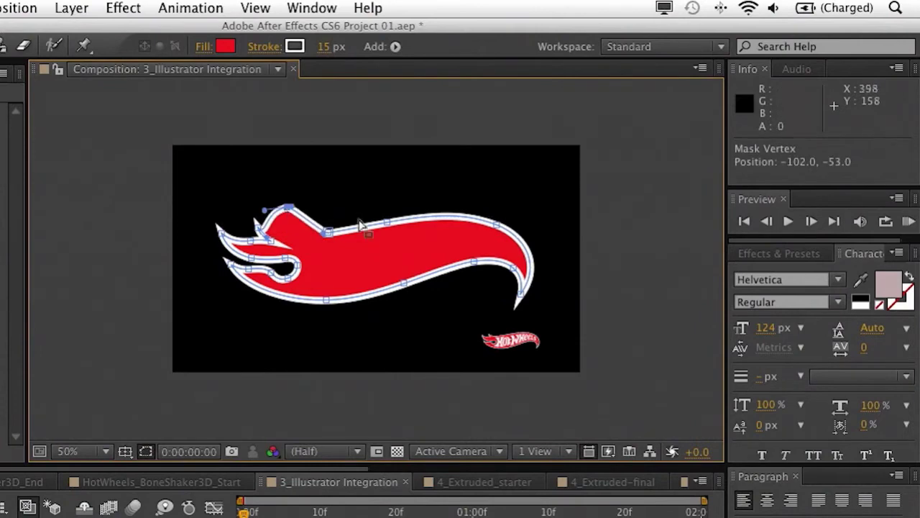
pyautogui.moveTo(386, 223); pyautogui.dragTo(376, 197)
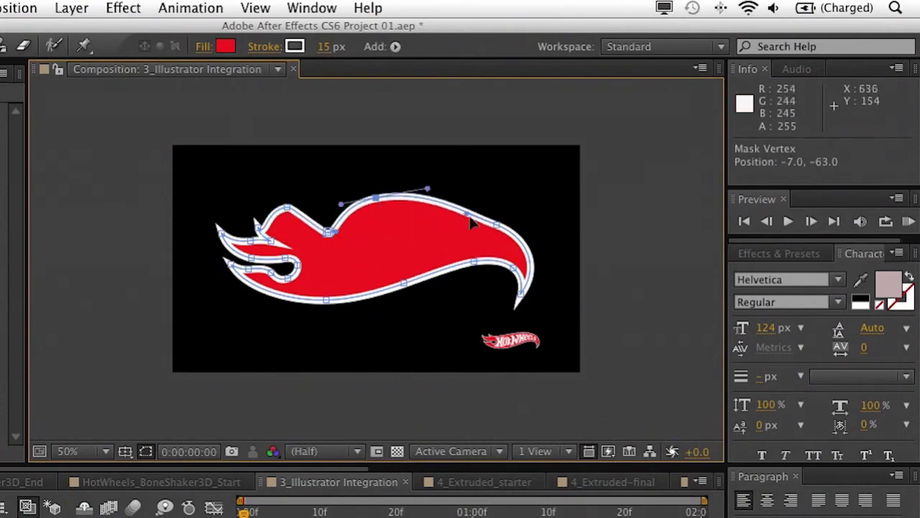
pyautogui.moveTo(471, 223); pyautogui.dragTo(474, 169)
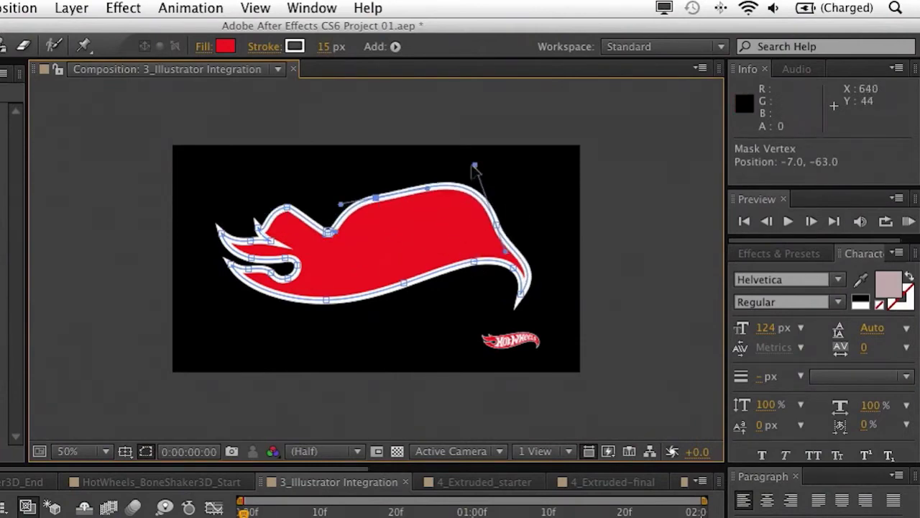
# - Undo the path edits made to the flame's upper edge
pyautogui.press('super+z')
pyautogui.press('super+z')
pyautogui.press('super+z')
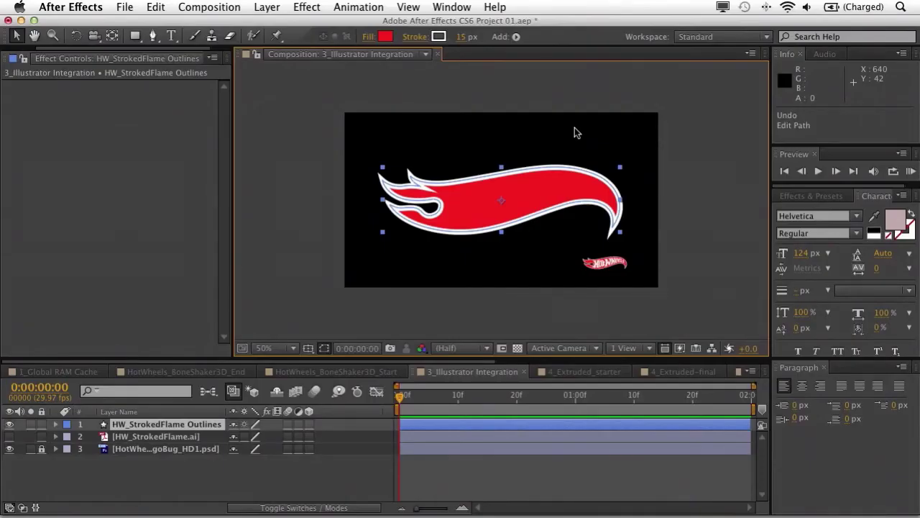
# - Open the 4_Extruded_starter composition and make the HW_StrokedFlame Outlines layer 3D
pyautogui.click(565, 372)
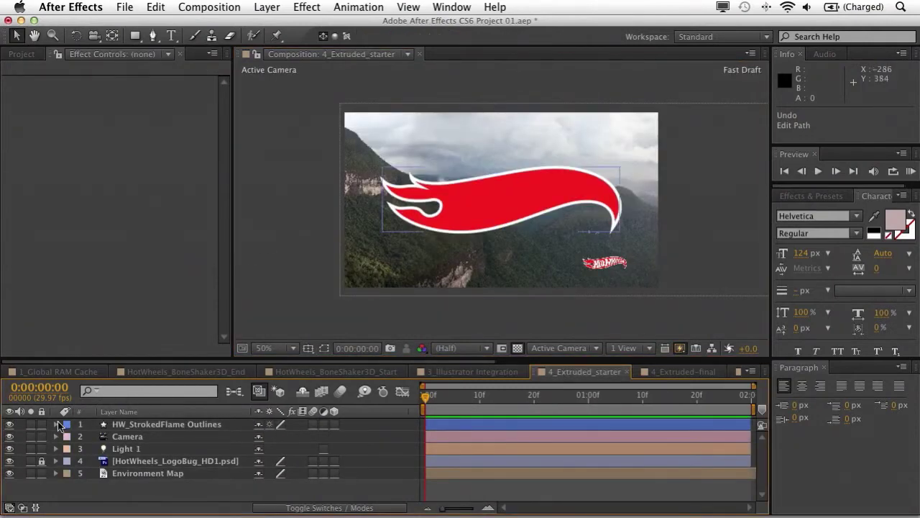
pyautogui.click(57, 424)
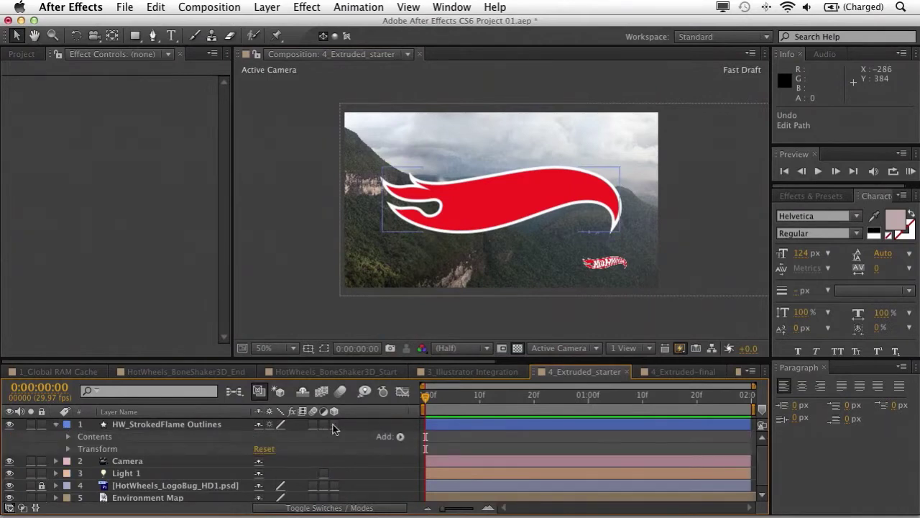
pyautogui.click(333, 425)
# - Rotate the HW_StrokedFlame Outlines layer to 14° about X and -23° about Y
pyautogui.click(67, 449)
pyautogui.scroll(-5, 108, 449)
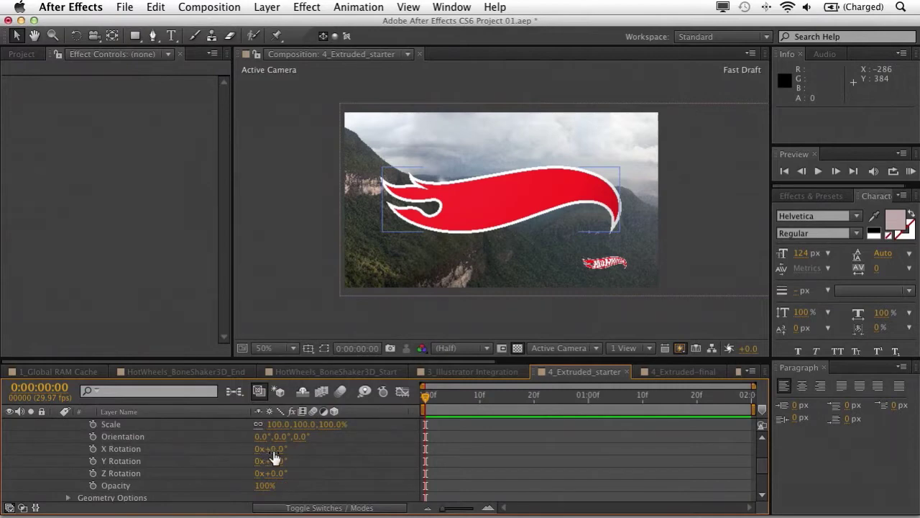
pyautogui.moveTo(272, 449)
pyautogui.mouseDown()
pyautogui.moveTo(293, 448)
pyautogui.moveTo(276, 449)
pyautogui.mouseUp()
pyautogui.moveTo(767, 466)
pyautogui.mouseDown()
pyautogui.moveTo(765, 490)
pyautogui.moveTo(763, 475)
pyautogui.mouseUp()
pyautogui.moveTo(308, 445); pyautogui.dragTo(317, 446)
pyautogui.moveTo(295, 458); pyautogui.dragTo(318, 450)
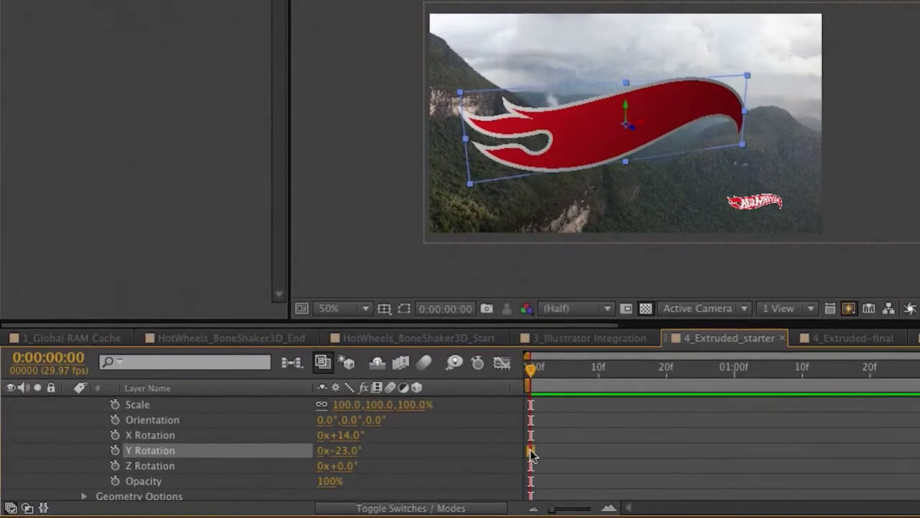
# - Give the flame shape a Concave bevel with a bevel depth of 4.0 and increase its extrusion depth
pyautogui.scroll(-3, 144, 445)
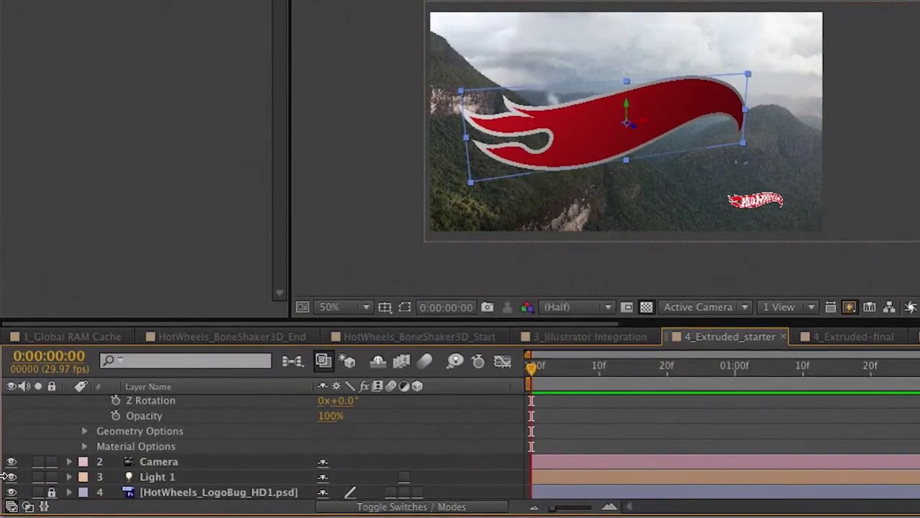
pyautogui.click(85, 430)
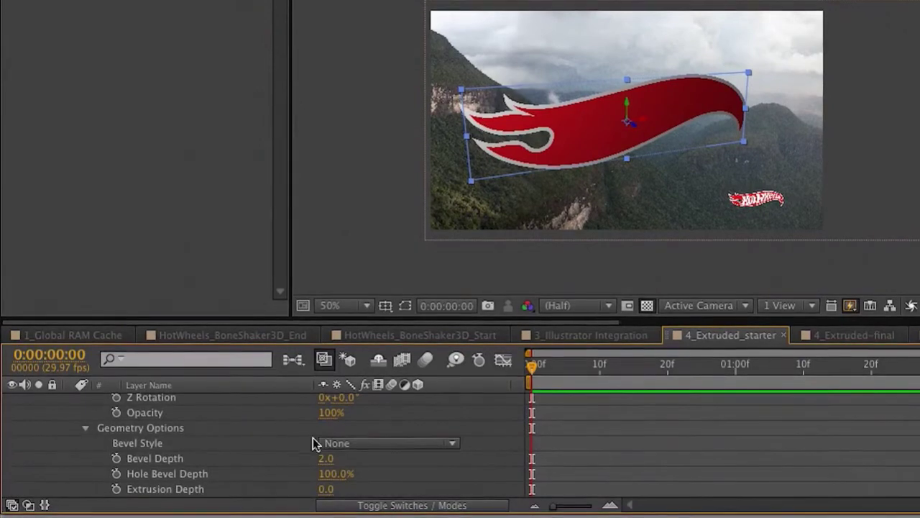
pyautogui.click(374, 442)
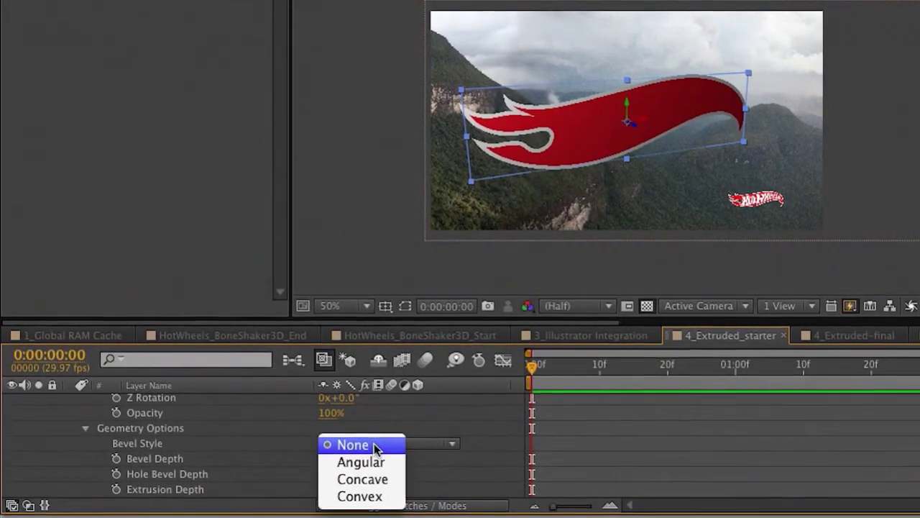
pyautogui.click(399, 487)
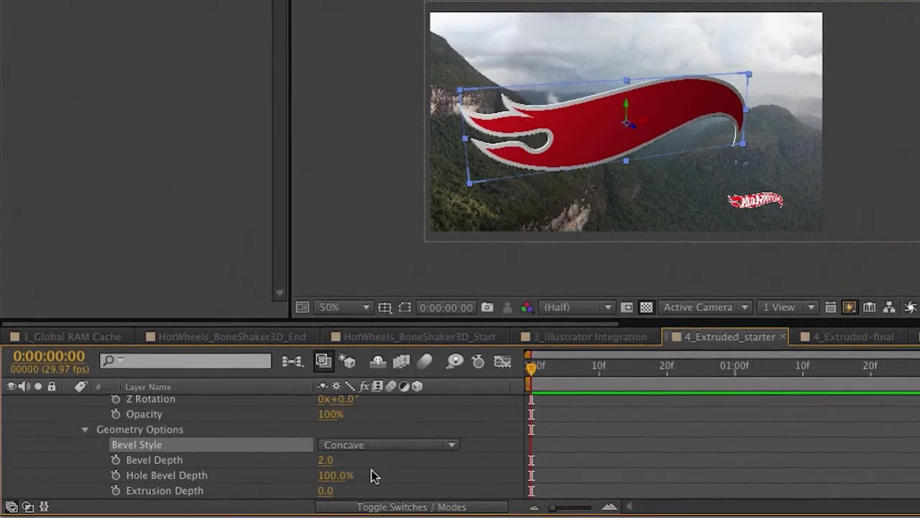
pyautogui.moveTo(322, 461); pyautogui.dragTo(384, 463)
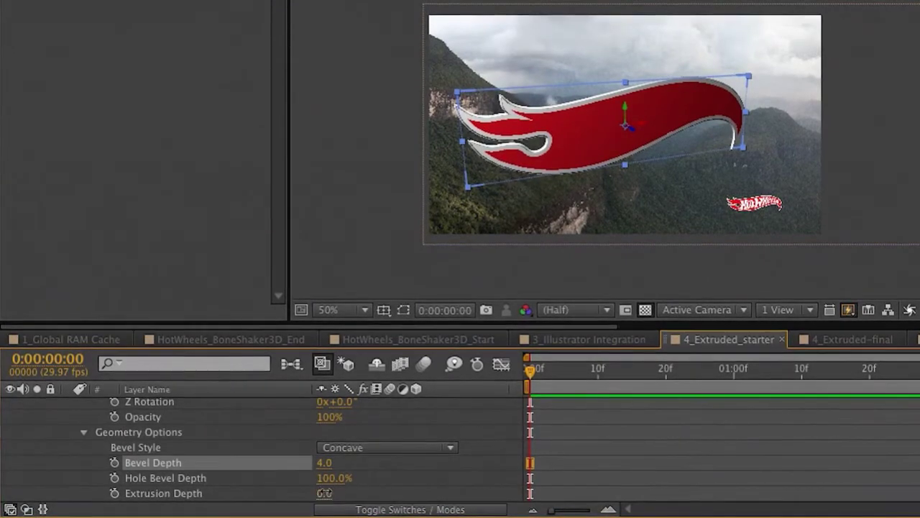
pyautogui.moveTo(323, 493); pyautogui.dragTo(421, 494)
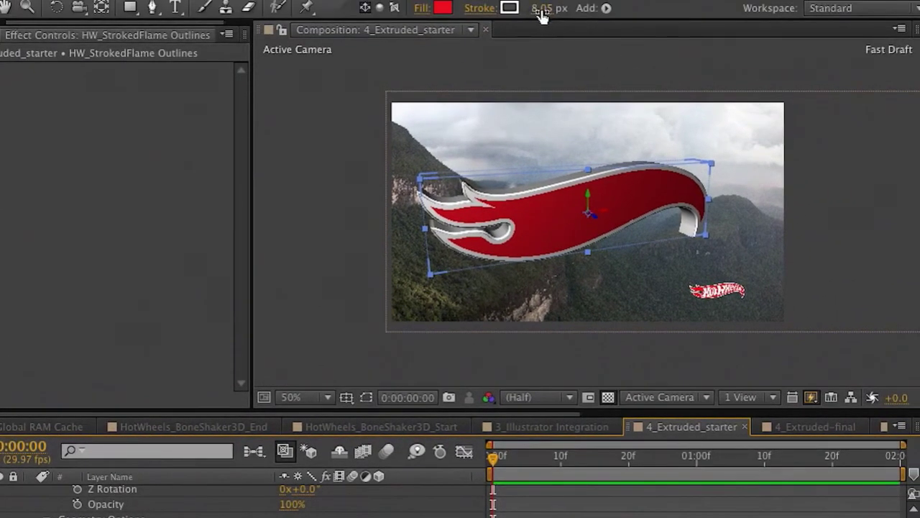
# - Set the flame's stroke width to 2 px and switch the composition's fast previews to Off (Final Quality)
pyautogui.moveTo(540, 13)
pyautogui.mouseDown()
pyautogui.moveTo(564, 18)
pyautogui.moveTo(536, 20)
pyautogui.moveTo(546, 22)
pyautogui.mouseUp()
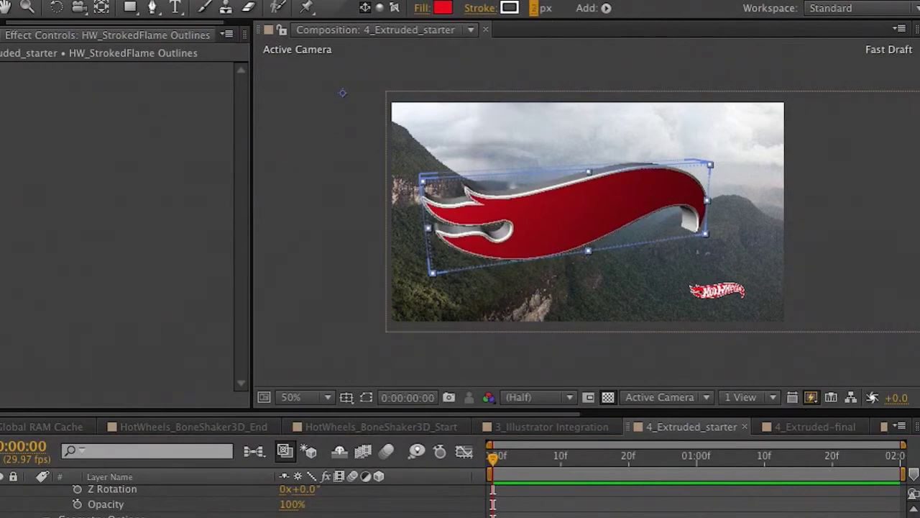
pyautogui.scroll(-5, 179, 503)
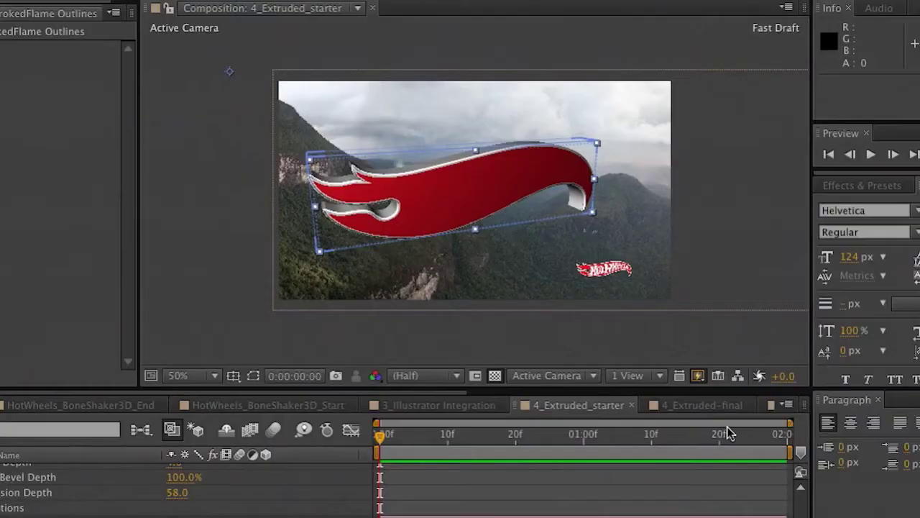
pyautogui.click(700, 376)
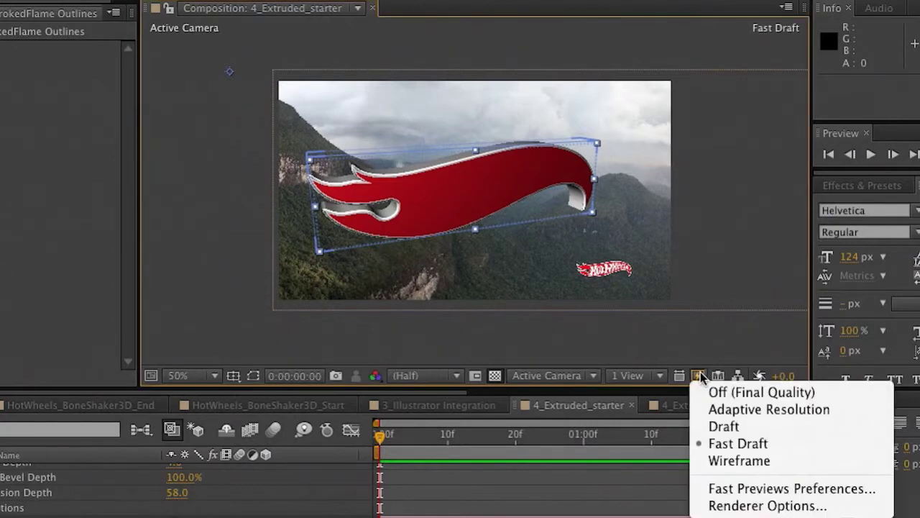
pyautogui.click(836, 398)
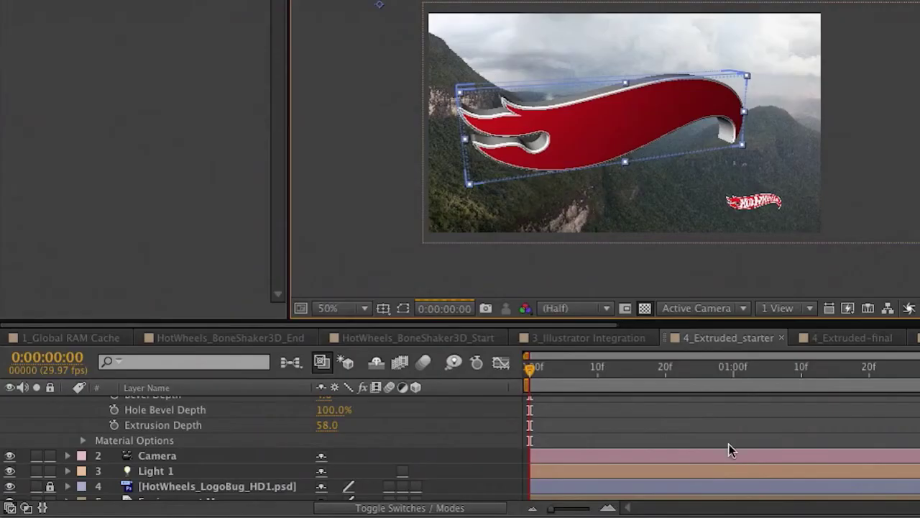
# - Open the 4_Extruded-final composition, play its extruded logo animation and scrub through the last frames
pyautogui.click(842, 335)
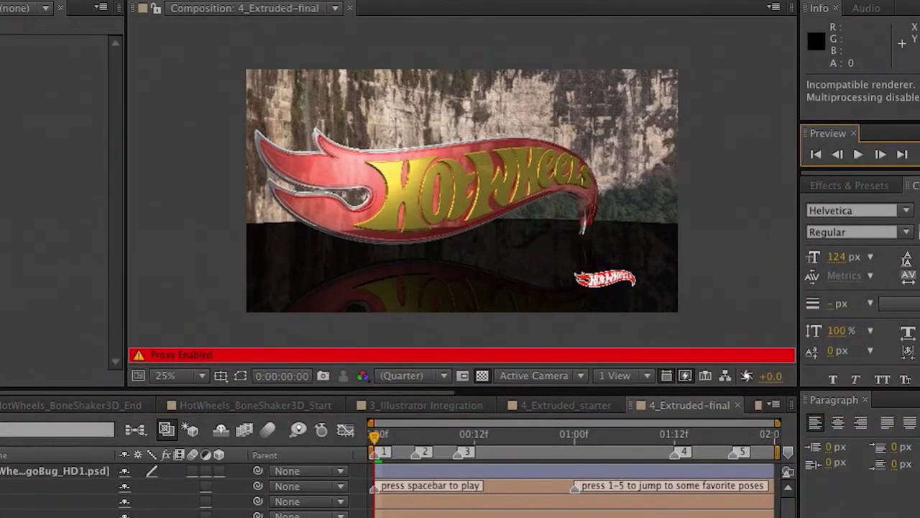
pyautogui.press('space')
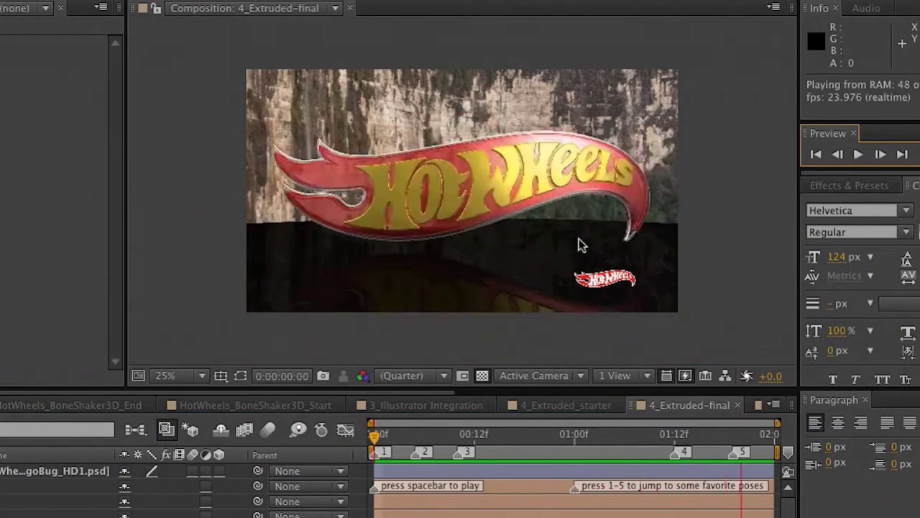
pyautogui.press('space')
pyautogui.moveTo(749, 436); pyautogui.dragTo(715, 437)
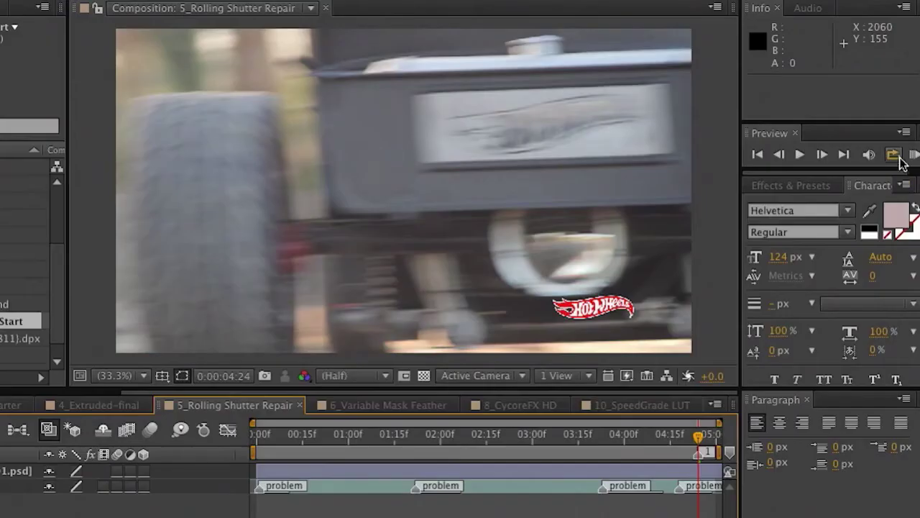
# - RAM preview the 5_Rolling Shutter Repair composition and scrub to the problem marker at 0:00:04:18
pyautogui.click(911, 156)
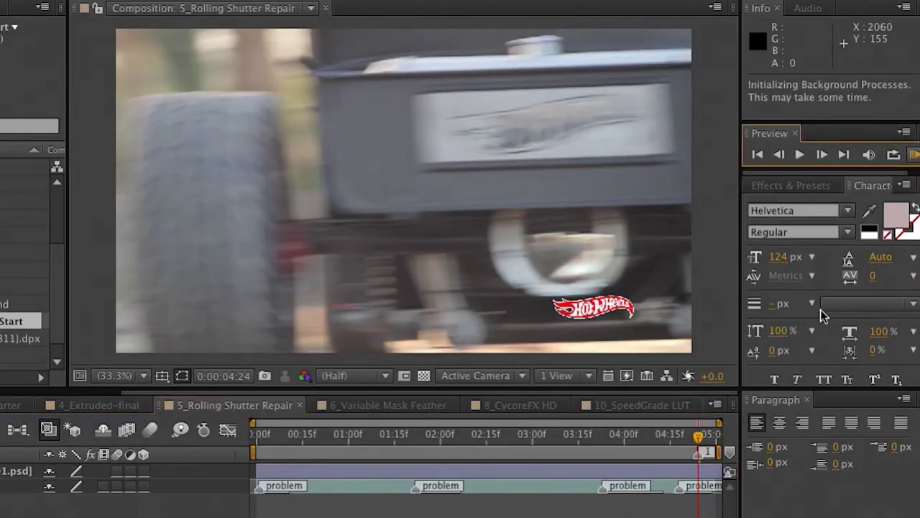
pyautogui.click(913, 156)
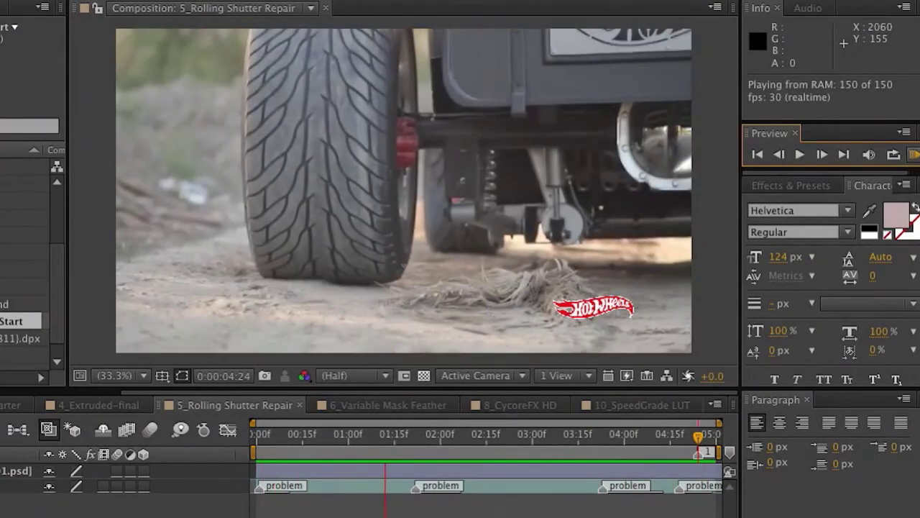
pyautogui.click(446, 453)
pyautogui.moveTo(417, 439); pyautogui.dragTo(680, 439)
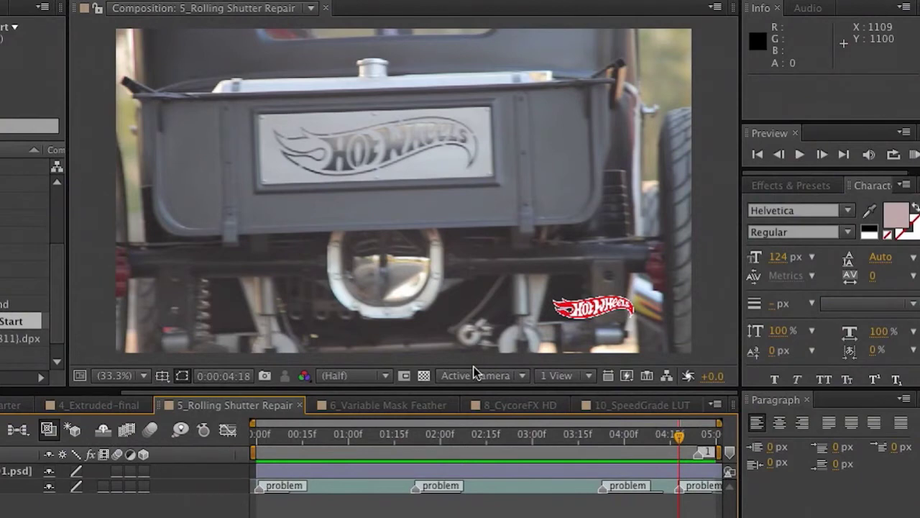
# - Find the Rolling Shutter Repair effect, apply it to the BoneShaker layer and set its Rolling Shutter Rate to 65%
pyautogui.click(782, 186)
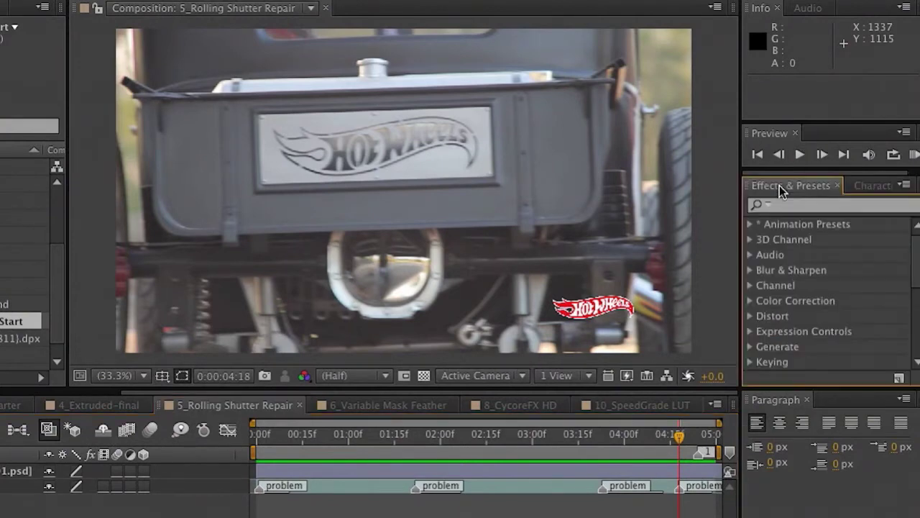
pyautogui.click(798, 205)
pyautogui.write('rolling')
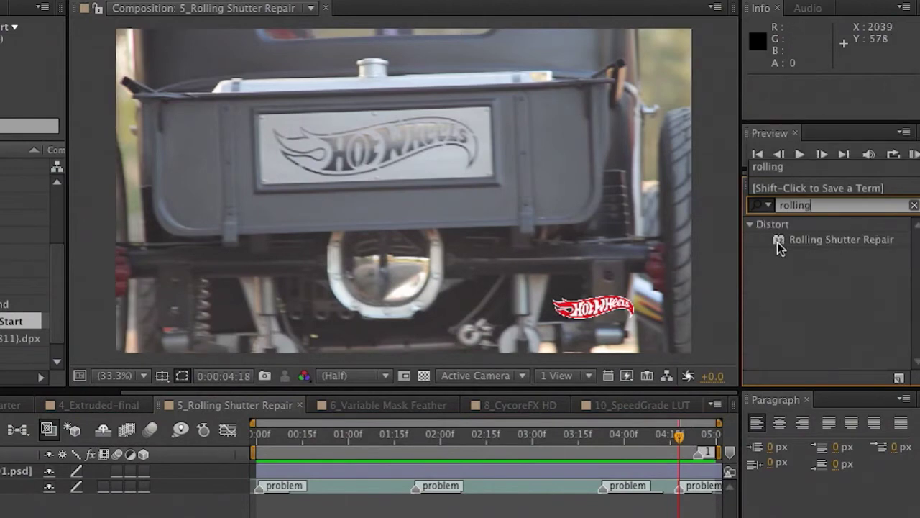
pyautogui.moveTo(779, 247); pyautogui.dragTo(252, 200)
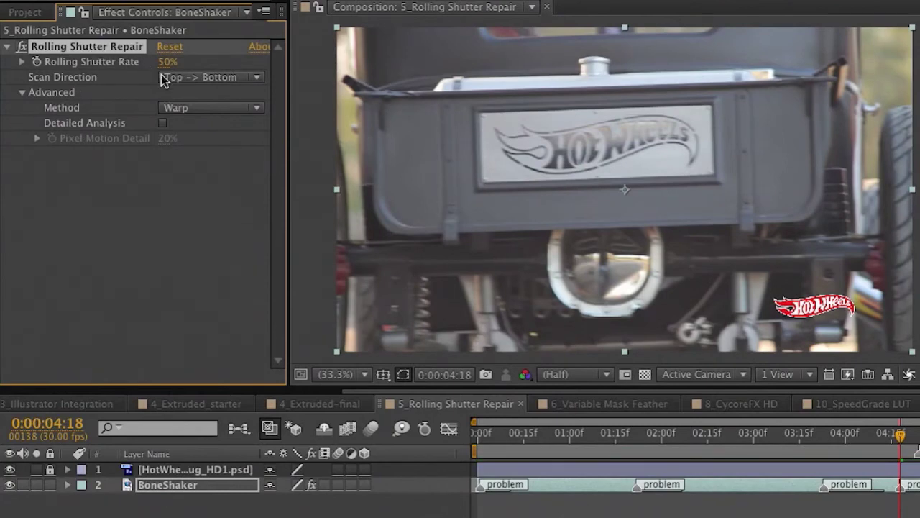
pyautogui.moveTo(167, 62); pyautogui.dragTo(176, 62)
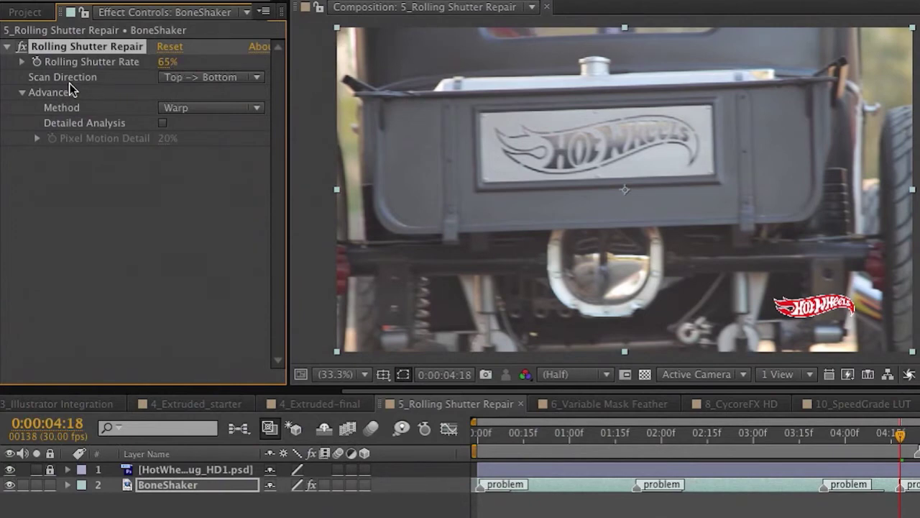
# - Review the repair effect's Scan Direction and Method options, keeping Top -> Bottom and Warp, and preview the repaired footage
pyautogui.click(237, 77)
pyautogui.click(236, 77)
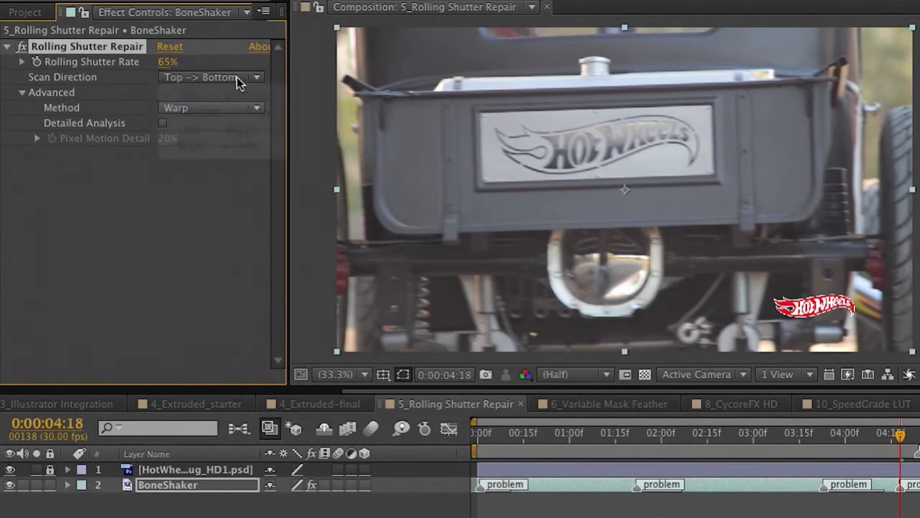
pyautogui.click(238, 106)
pyautogui.click(212, 97)
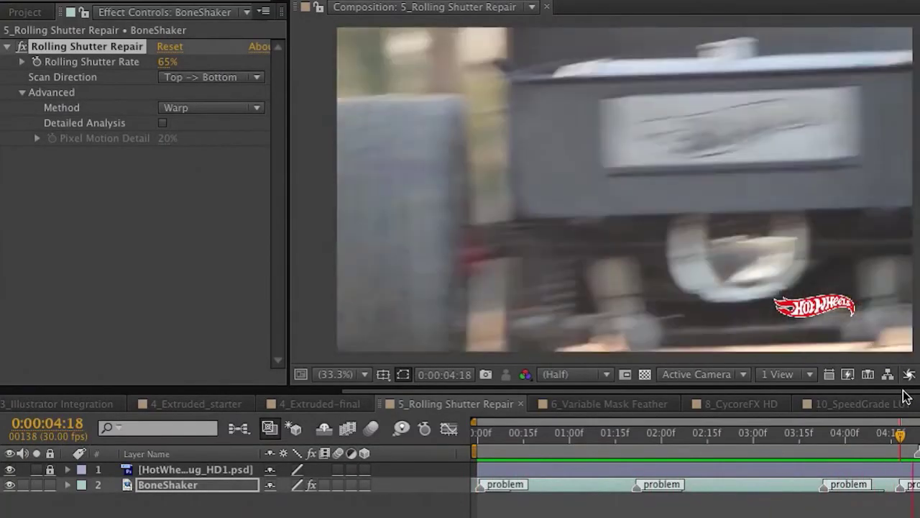
pyautogui.press('space')
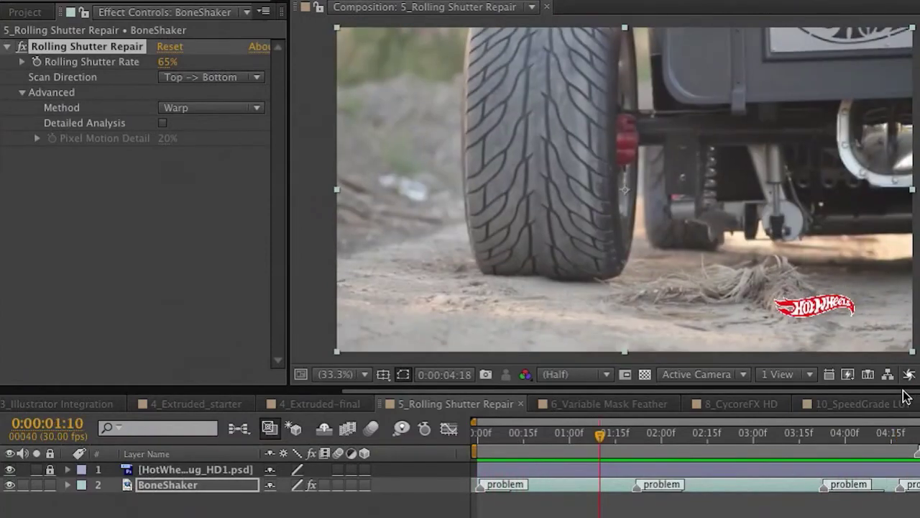
# - Open the 6_Variable Mask Feather composition and select Mask 1 on the Fast Car roto - Variable Width Feather layer
pyautogui.click(23, 12)
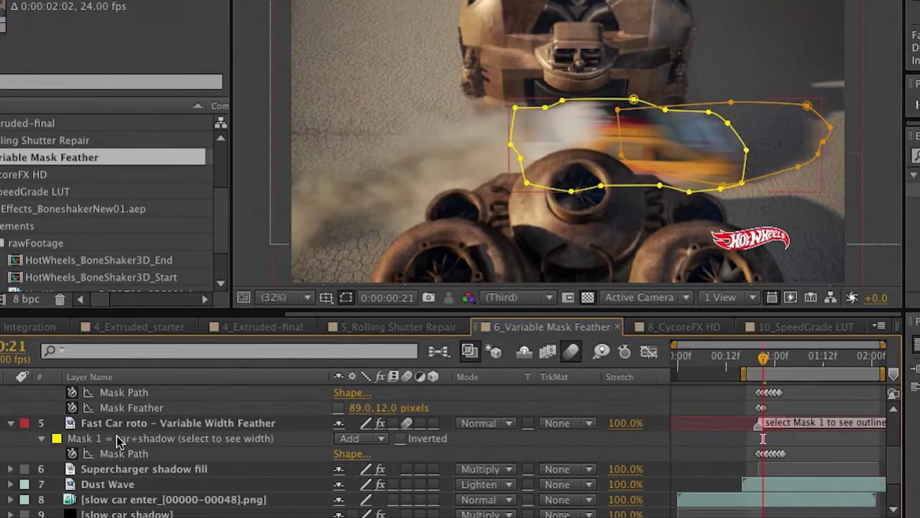
pyautogui.click(119, 440)
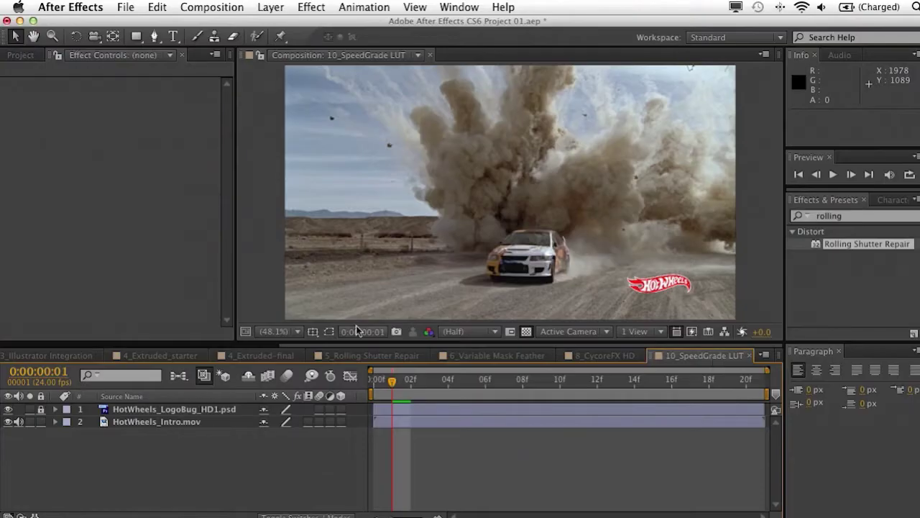
# - With the 10_SpeedGrade LUT composition open, show the project's list of compositions and footage
pyautogui.click(32, 55)
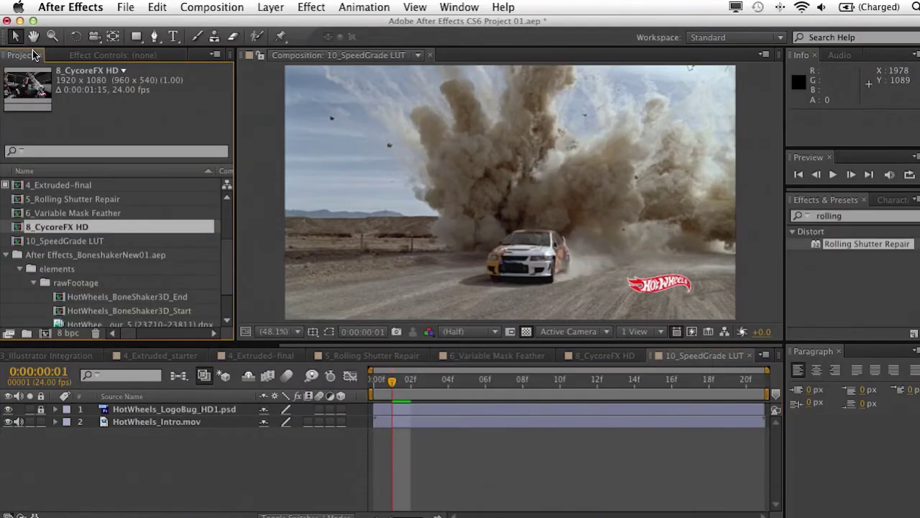